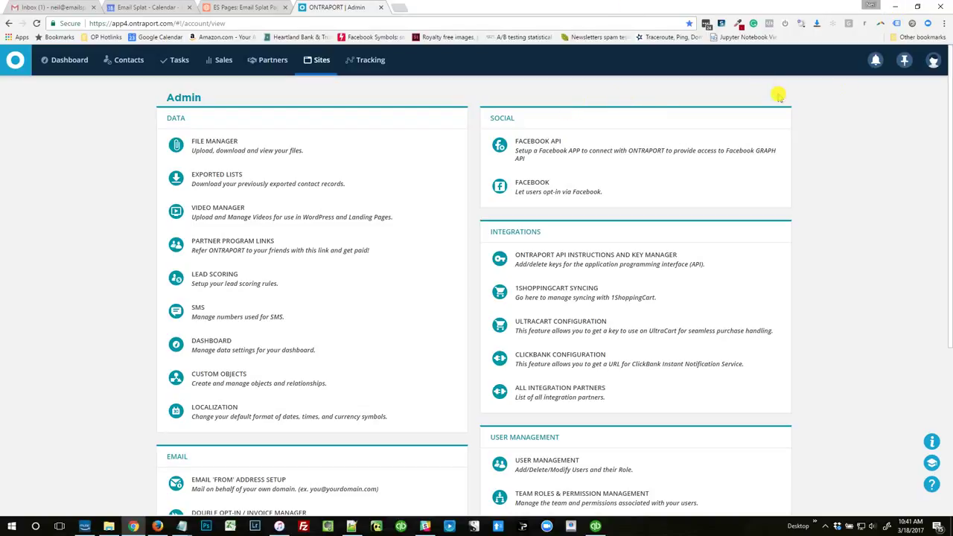
# - Go to ONTRAPORT Administration and scroll to Developer Preferences and Resources with Get Partner Tracking Pixel
pyautogui.click(934, 62)
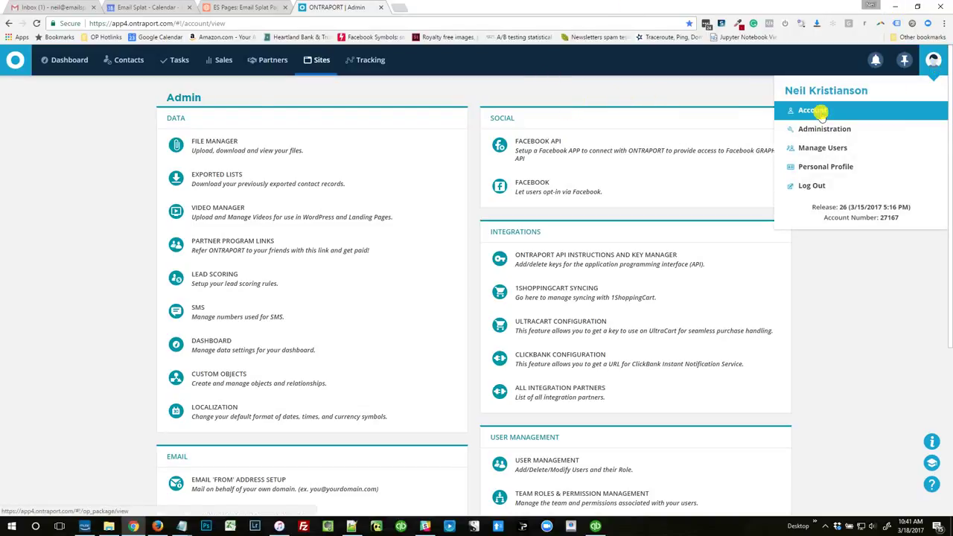
pyautogui.click(826, 130)
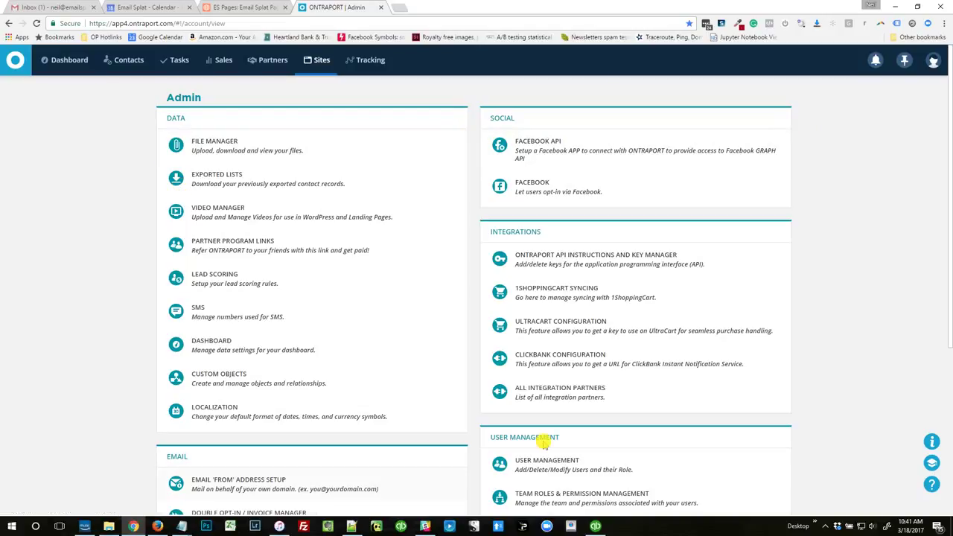
pyautogui.scroll(-2, 591, 300)
pyautogui.scroll(-2, 588, 310)
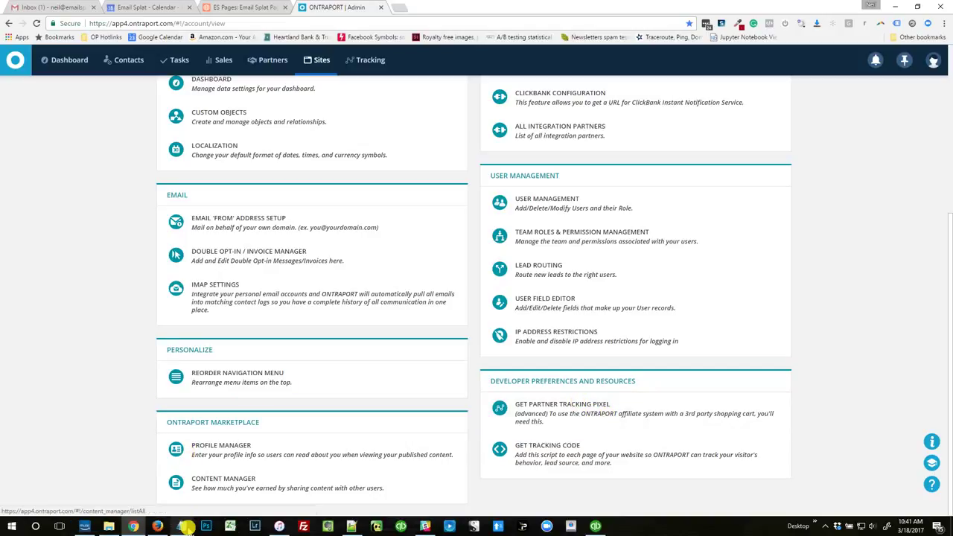
pyautogui.moveTo(185, 527)
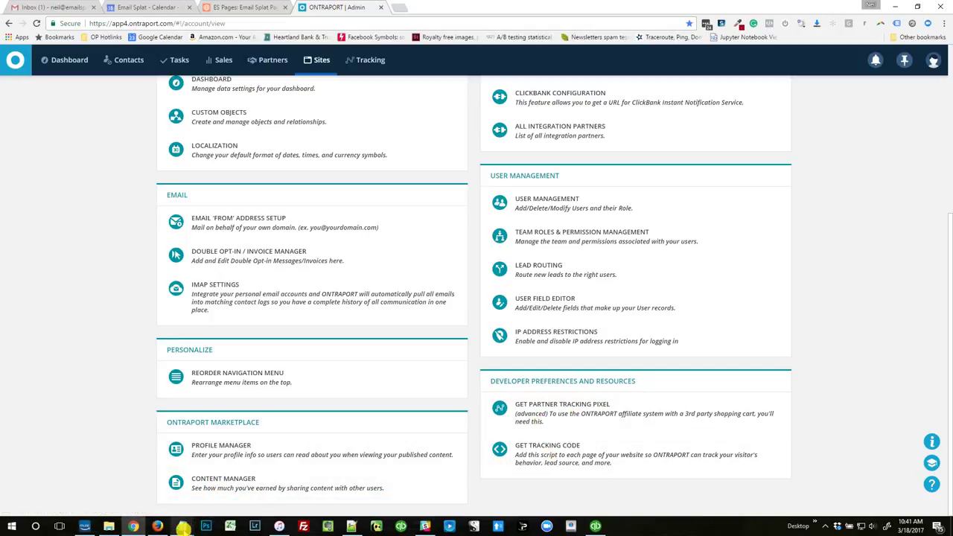
# - Bring the Notepad notes to the front and select the first tracking-pixel img tag
pyautogui.moveTo(130, 476)
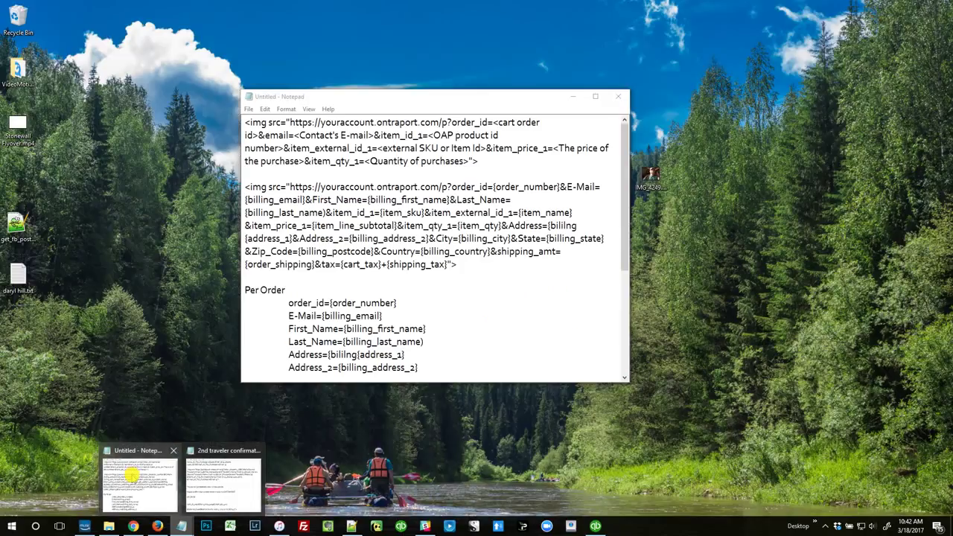
pyautogui.click(130, 476)
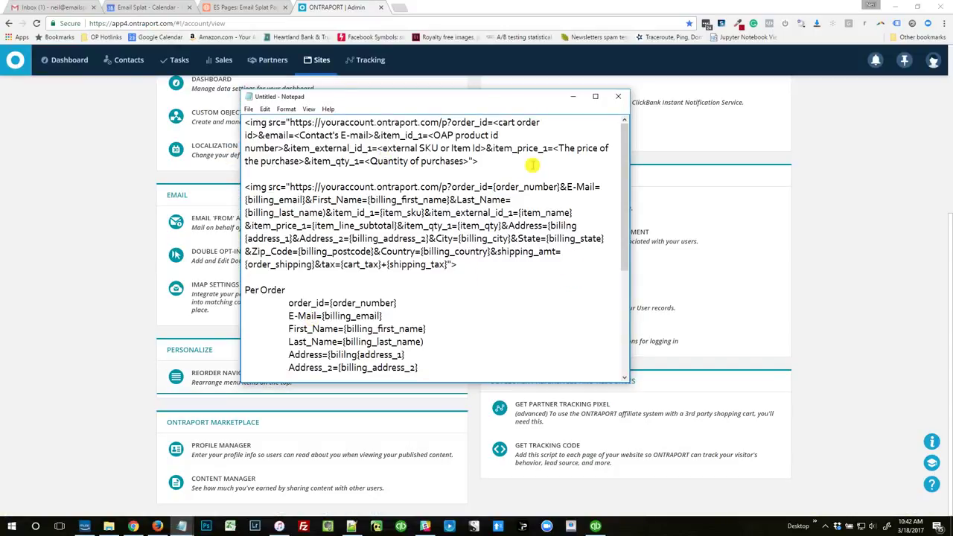
pyautogui.moveTo(512, 165); pyautogui.dragTo(246, 119)
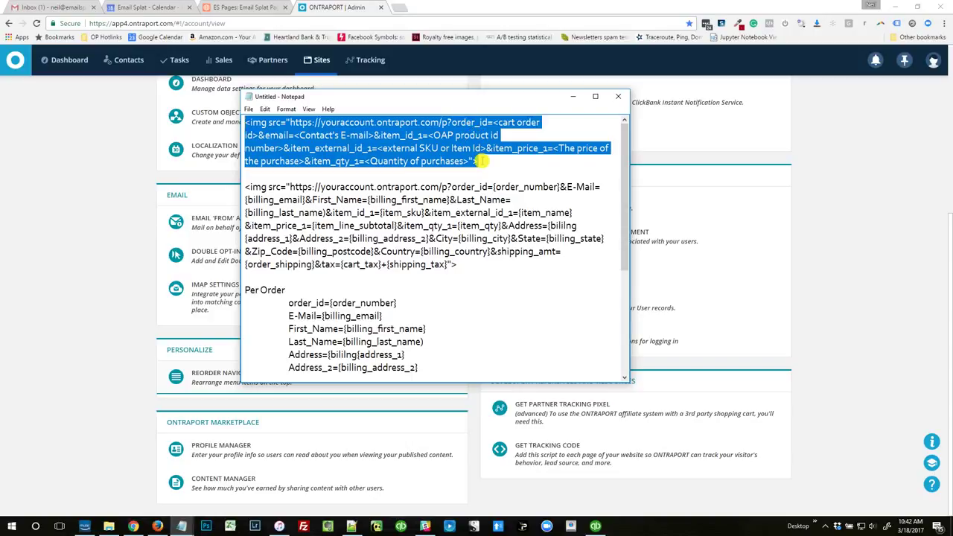
# - Highlight the tag's closing bracket, the Contact's E-mail placeholder, and the word img
pyautogui.moveTo(480, 161); pyautogui.dragTo(485, 161)
pyautogui.moveTo(299, 134); pyautogui.dragTo(368, 135)
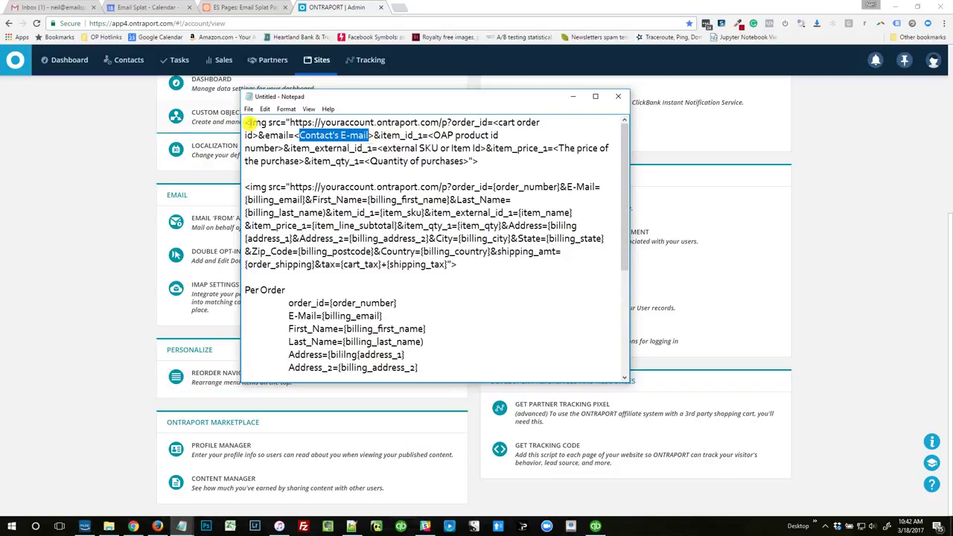
pyautogui.doubleClick(253, 122)
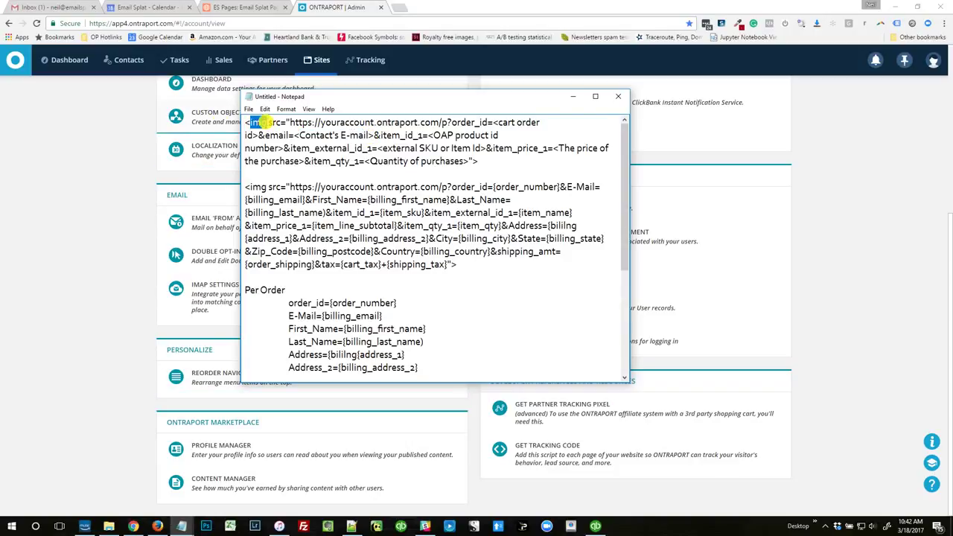
pyautogui.moveTo(289, 122)
pyautogui.mouseDown()
pyautogui.moveTo(319, 122)
pyautogui.moveTo(290, 122)
pyautogui.mouseUp()
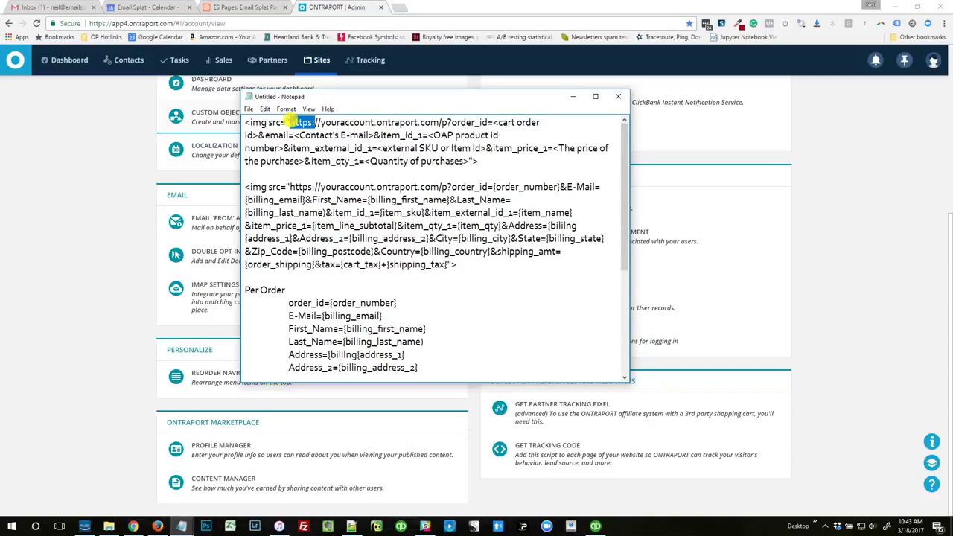
pyautogui.click(290, 122)
pyautogui.moveTo(289, 122); pyautogui.dragTo(447, 122)
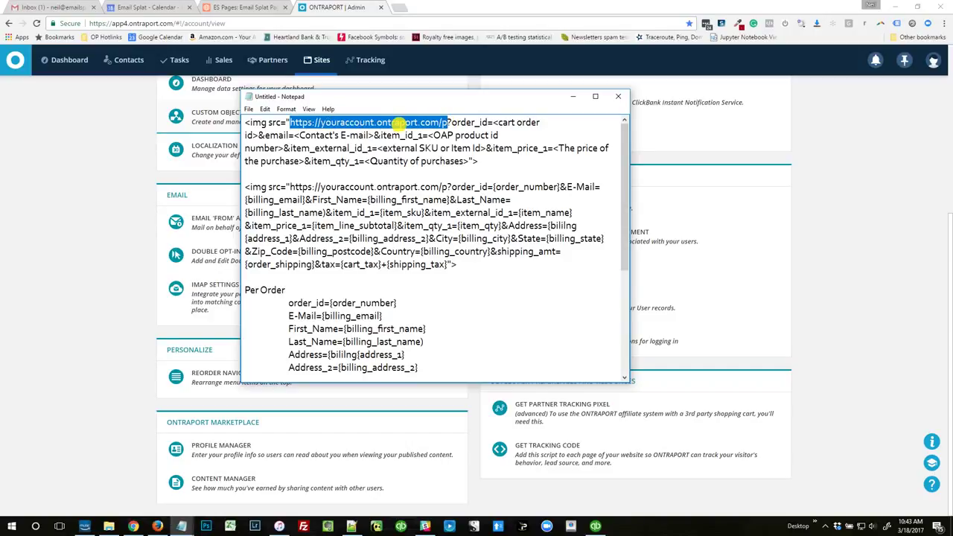
pyautogui.keyDown('shift'); pyautogui.click(444, 122); pyautogui.keyUp('shift')
pyautogui.click(446, 122)
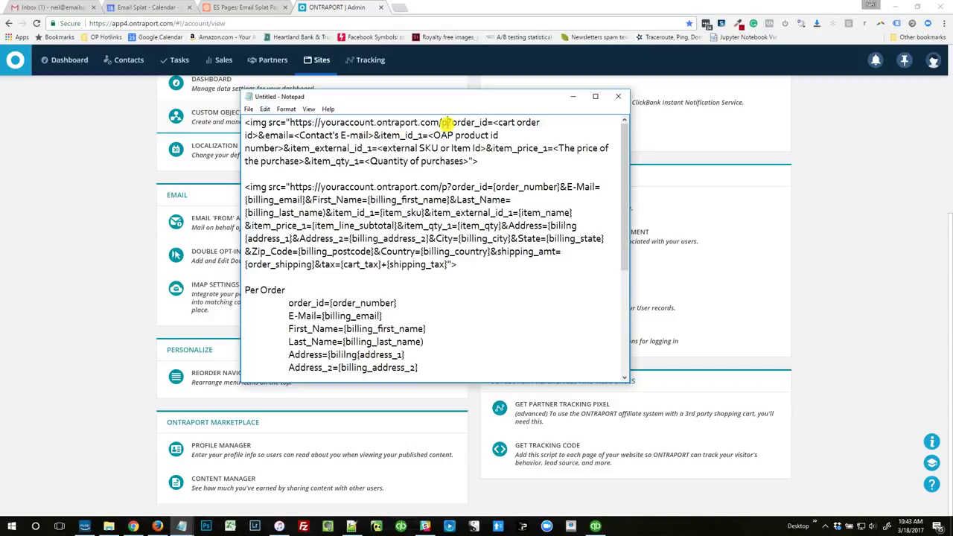
pyautogui.moveTo(447, 122); pyautogui.dragTo(497, 160)
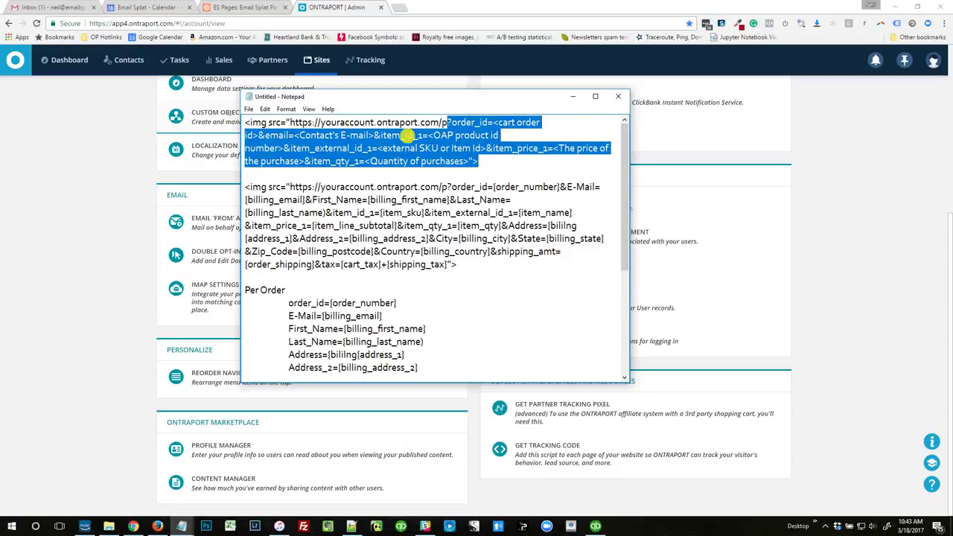
pyautogui.click(494, 160)
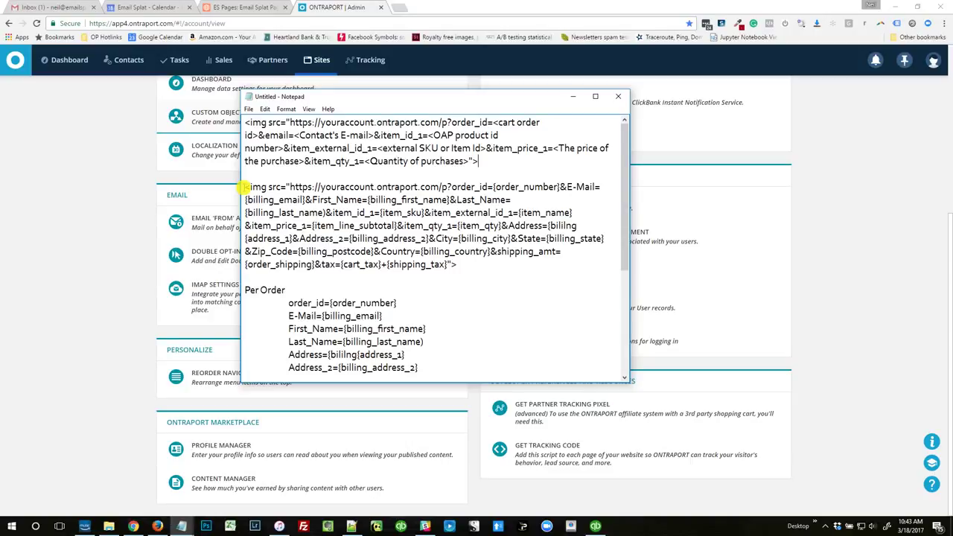
pyautogui.moveTo(245, 187); pyautogui.dragTo(459, 265)
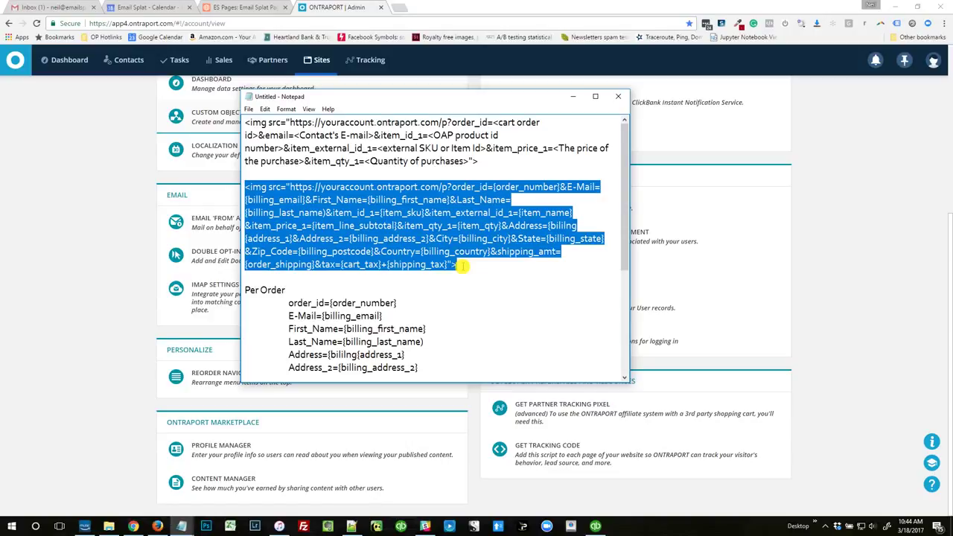
pyautogui.hotkey('alt', 'Tab')
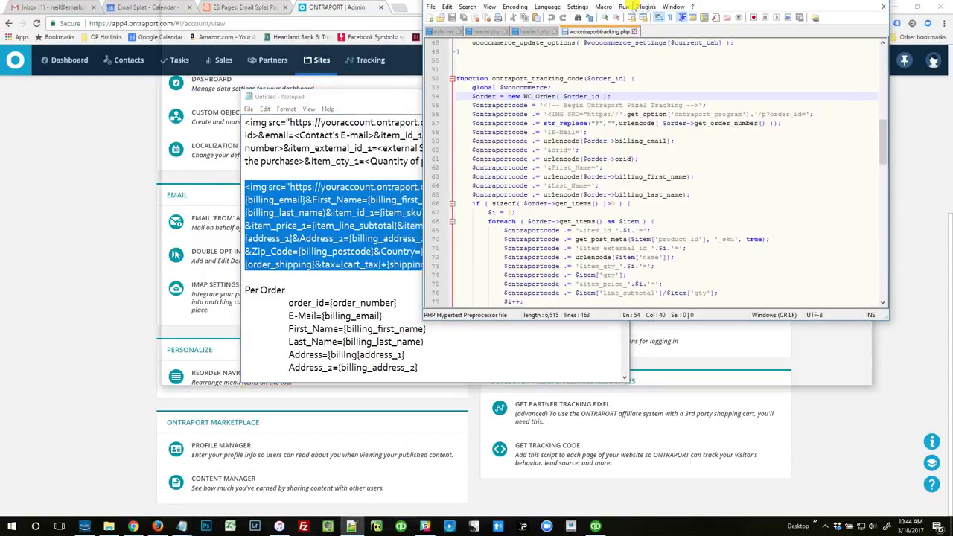
pyautogui.scroll(16, 210, 110)
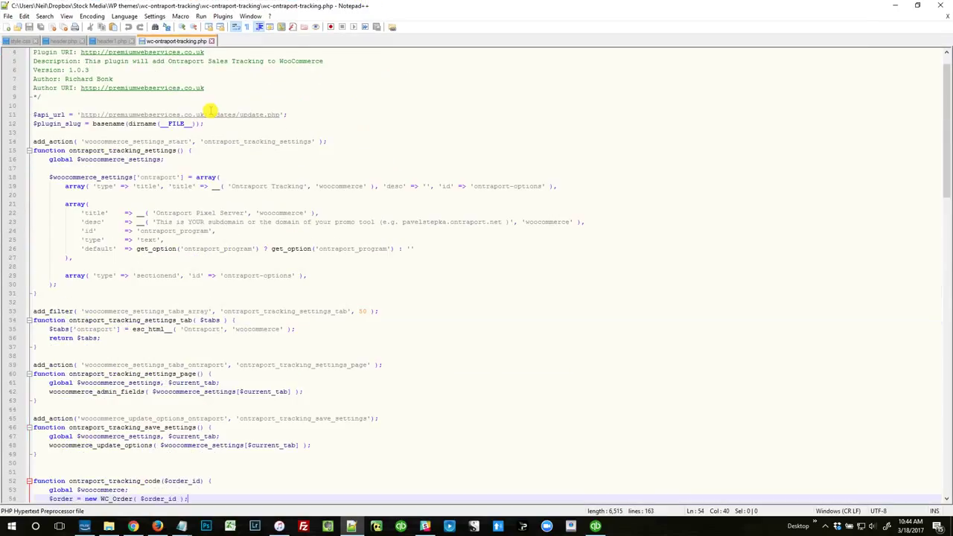
pyautogui.scroll(-7, 211, 110)
pyautogui.scroll(-12, 211, 110)
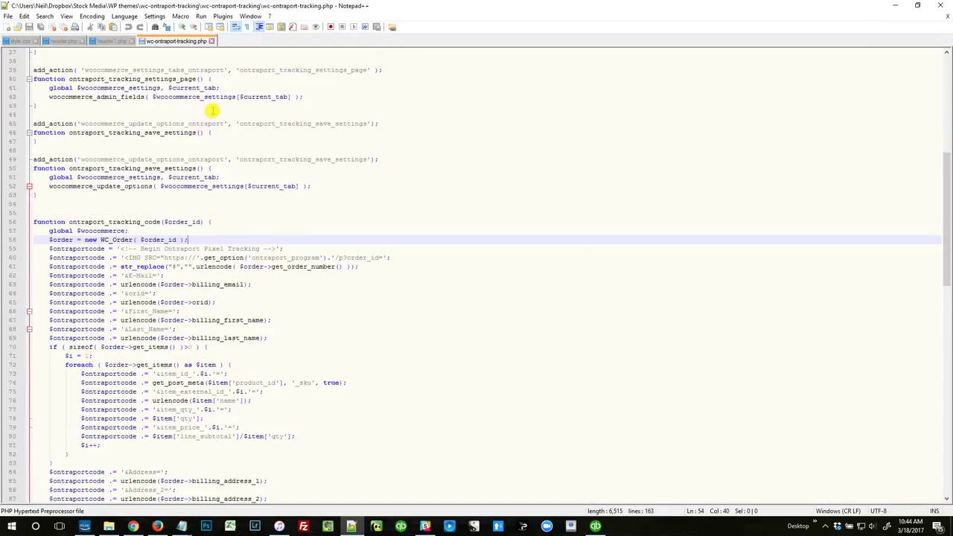
pyautogui.scroll(-11, 138, 160)
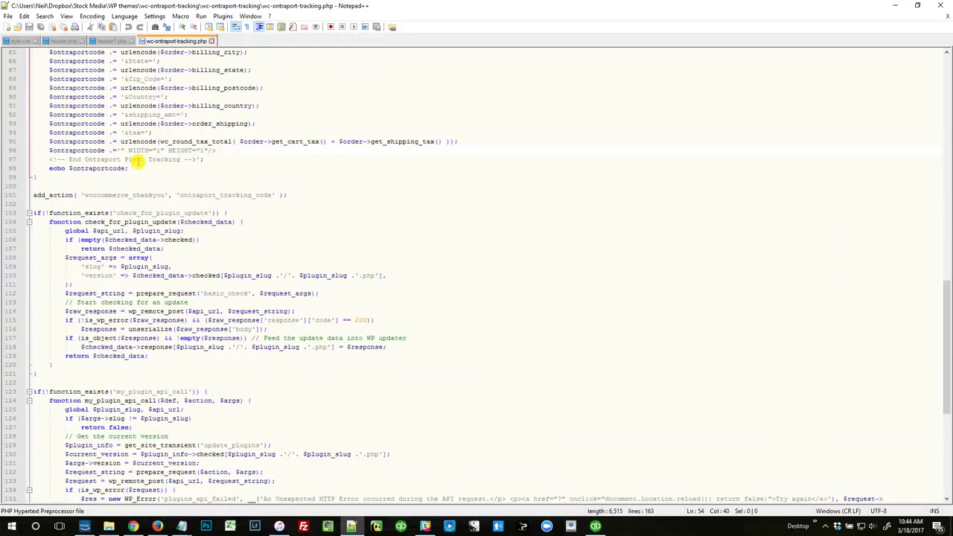
pyautogui.scroll(8, 138, 161)
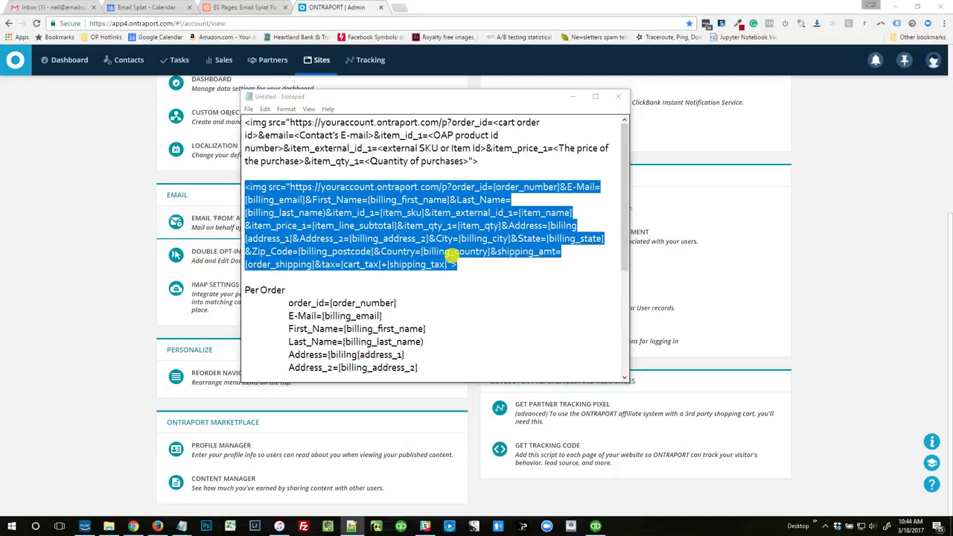
# - Review the WooCommerce tracking-pixel URL line, scroll to the Per Line Item list, and maximize Notepad
pyautogui.click(407, 289)
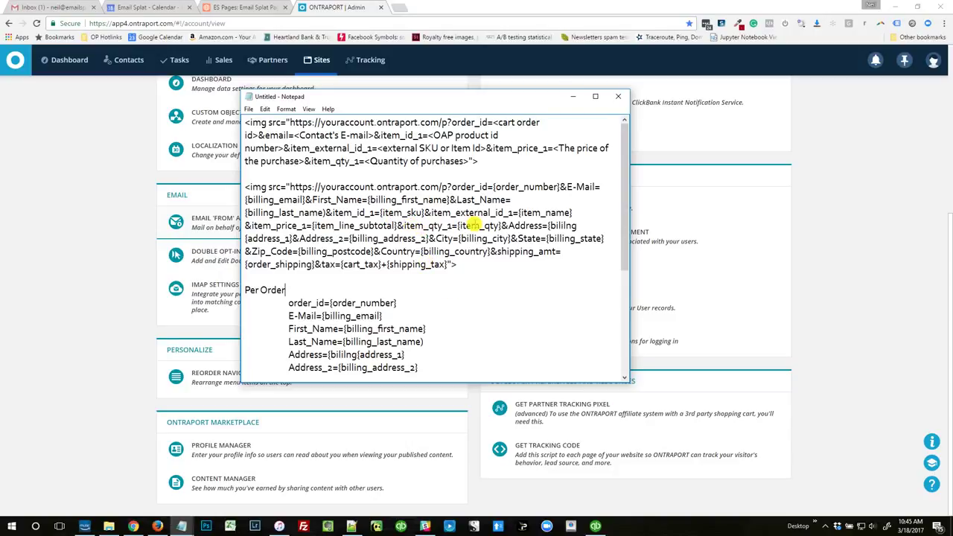
pyautogui.moveTo(245, 187); pyautogui.dragTo(463, 265)
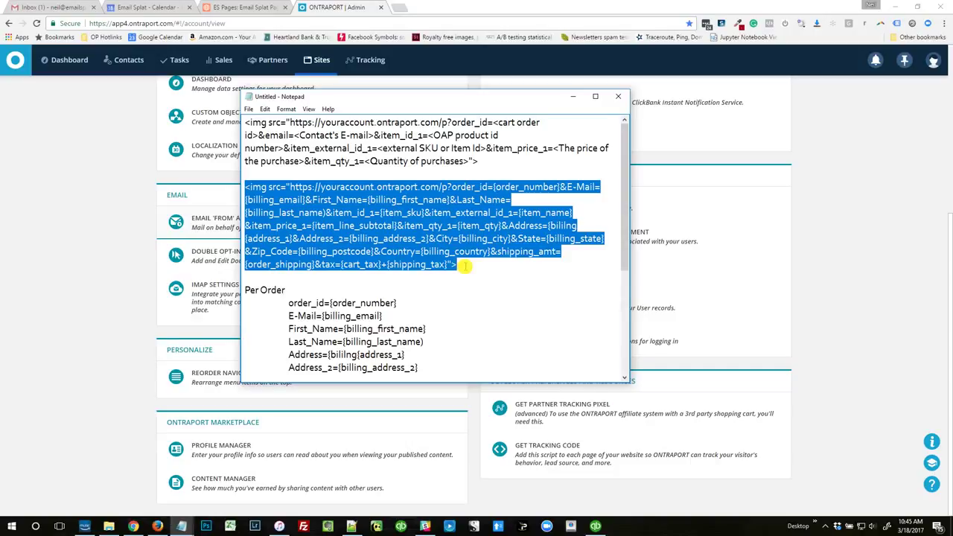
pyautogui.click(460, 289)
pyautogui.scroll(-4, 435, 280)
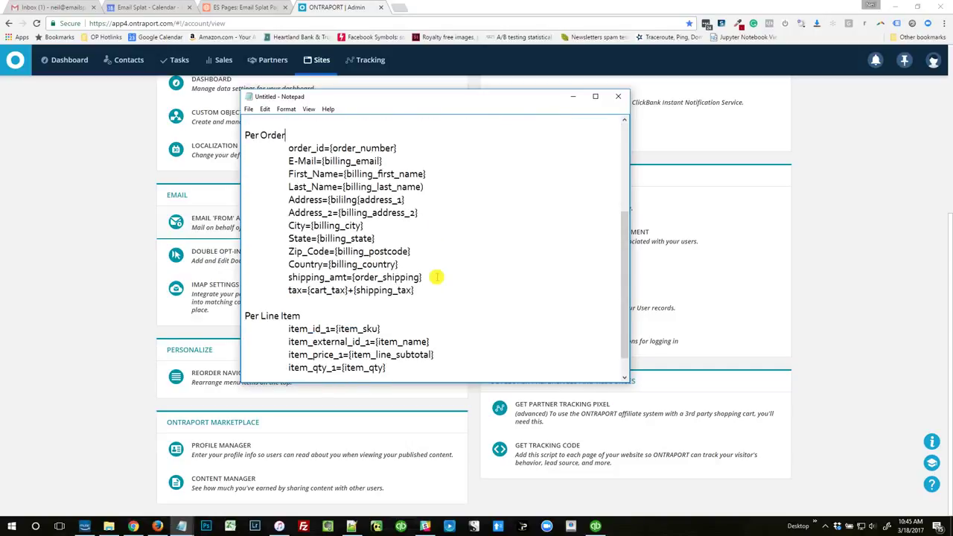
pyautogui.click(596, 97)
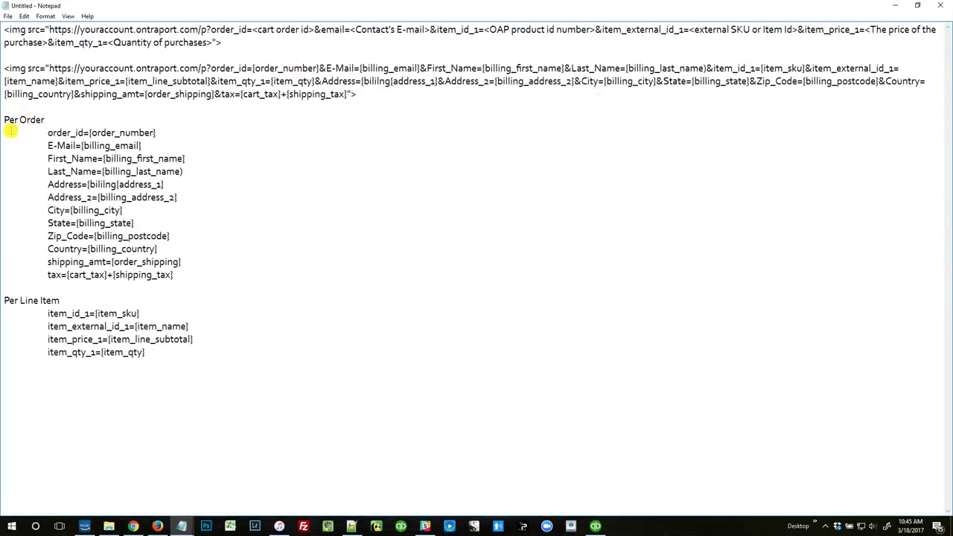
# - Insert an underscore in the Address value so it reads {bililng_address_1}
pyautogui.moveTo(3, 119); pyautogui.dragTo(184, 274)
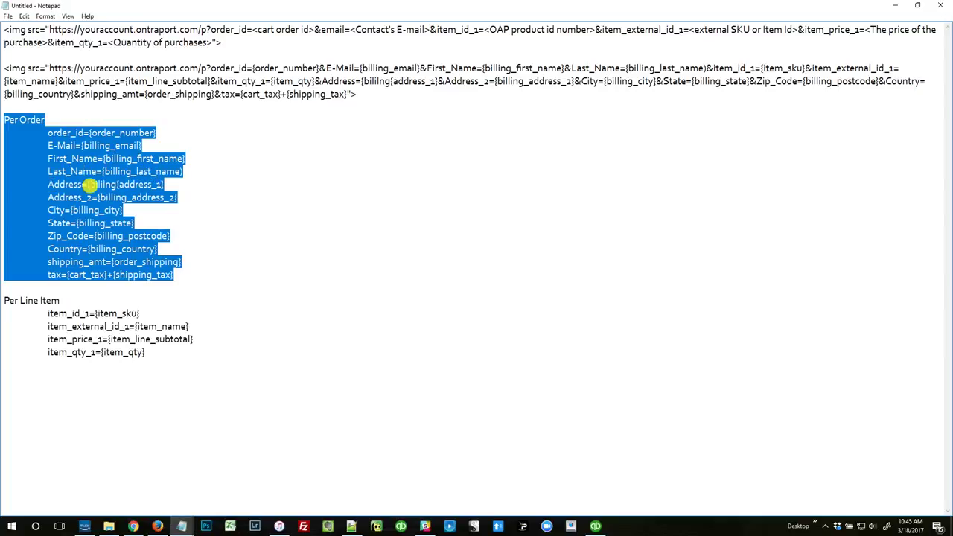
pyautogui.click(119, 184)
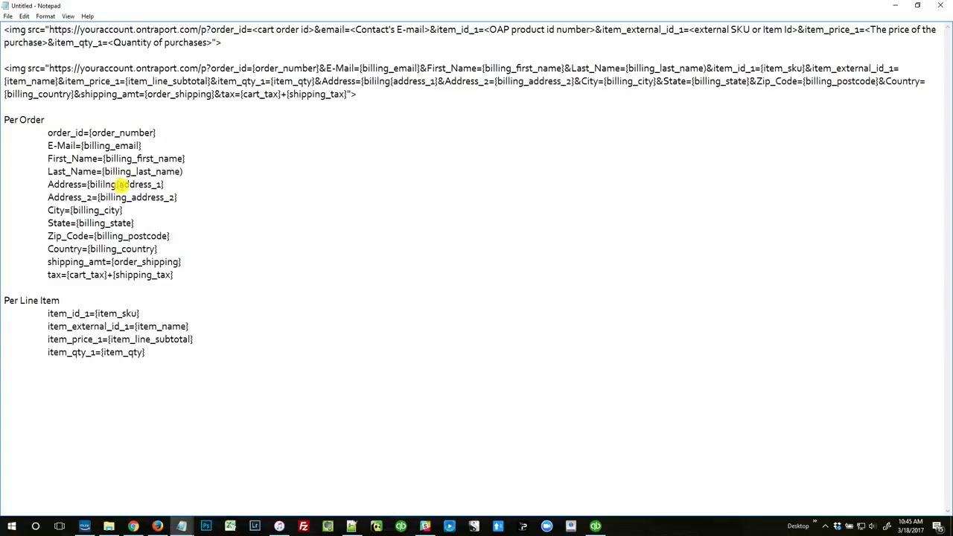
pyautogui.write('_')
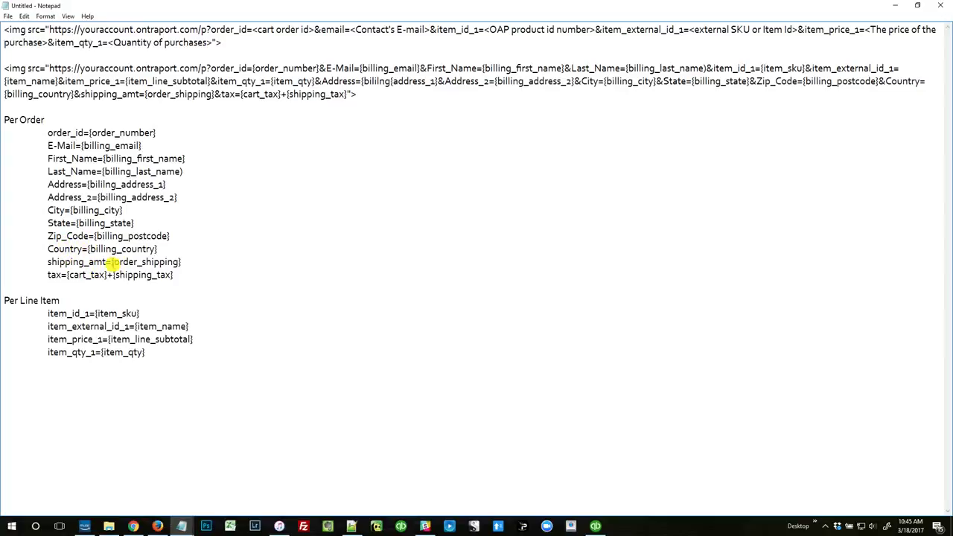
# - Review the shipping_amt {order_shipping} and tax {cart_tax}+{shipping_tax} lines, then the Per Line Item heading
pyautogui.moveTo(113, 262); pyautogui.dragTo(179, 262)
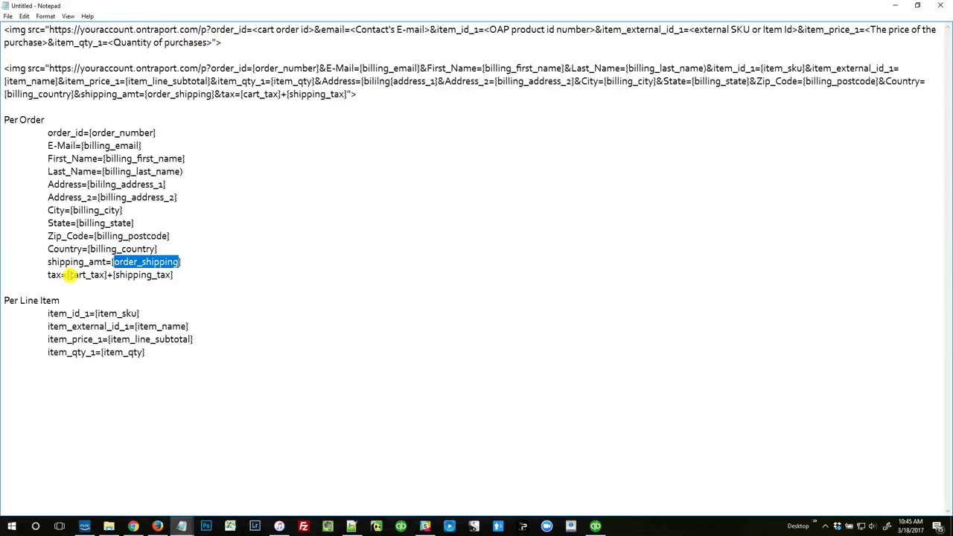
pyautogui.moveTo(69, 275); pyautogui.dragTo(179, 276)
pyautogui.click(179, 277)
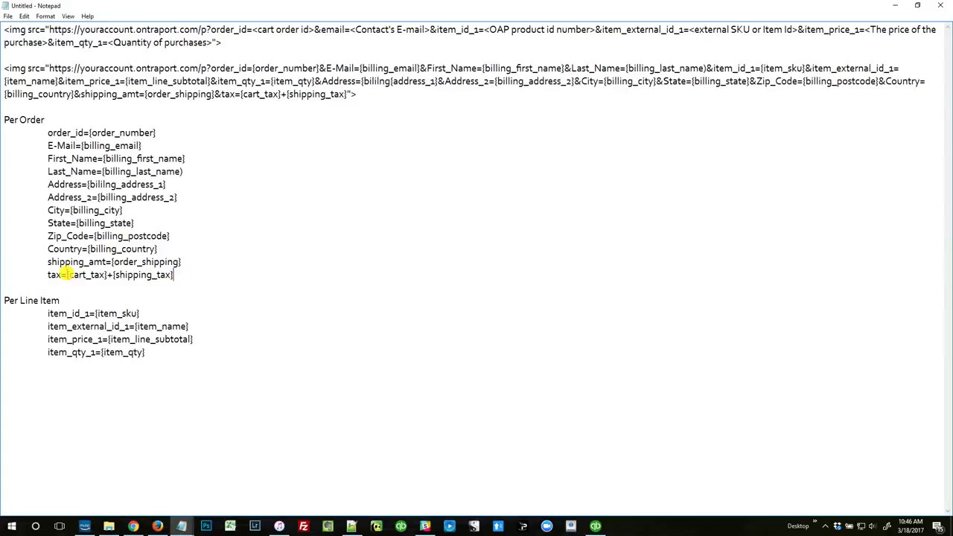
pyautogui.moveTo(63, 275); pyautogui.dragTo(41, 274)
pyautogui.click(223, 263)
pyautogui.moveTo(4, 300); pyautogui.dragTo(63, 300)
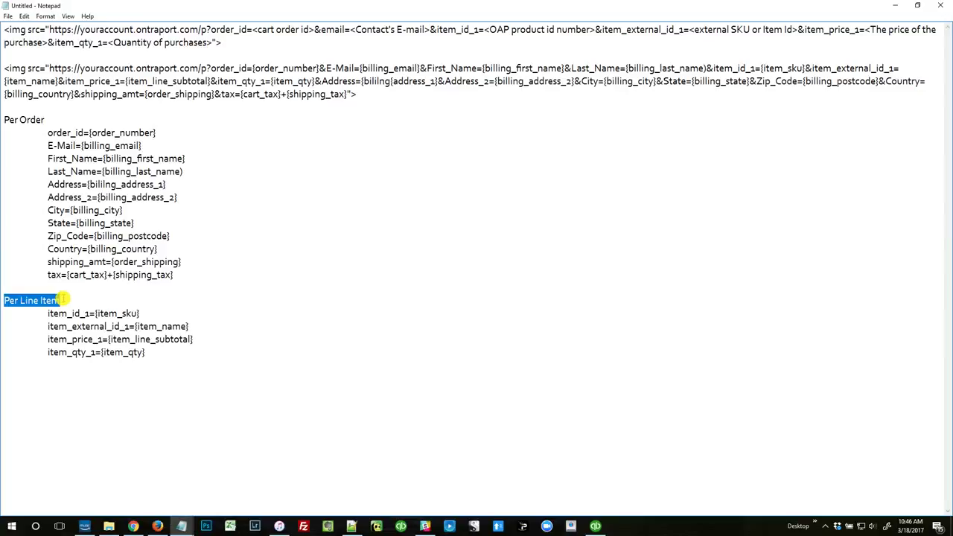
pyautogui.moveTo(47, 313)
pyautogui.mouseDown()
pyautogui.moveTo(160, 315)
pyautogui.moveTo(48, 314)
pyautogui.mouseUp()
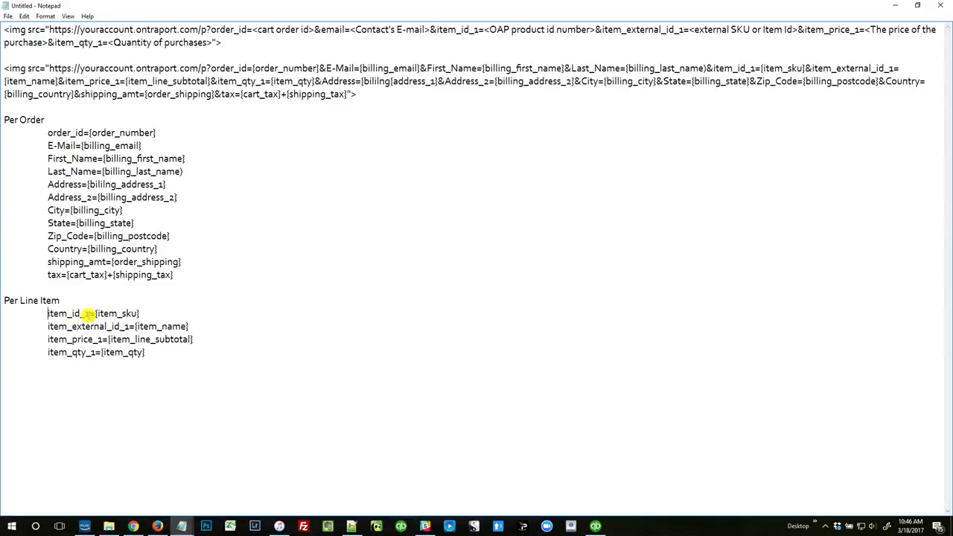
pyautogui.click(123, 313)
pyautogui.moveTo(96, 313); pyautogui.dragTo(138, 313)
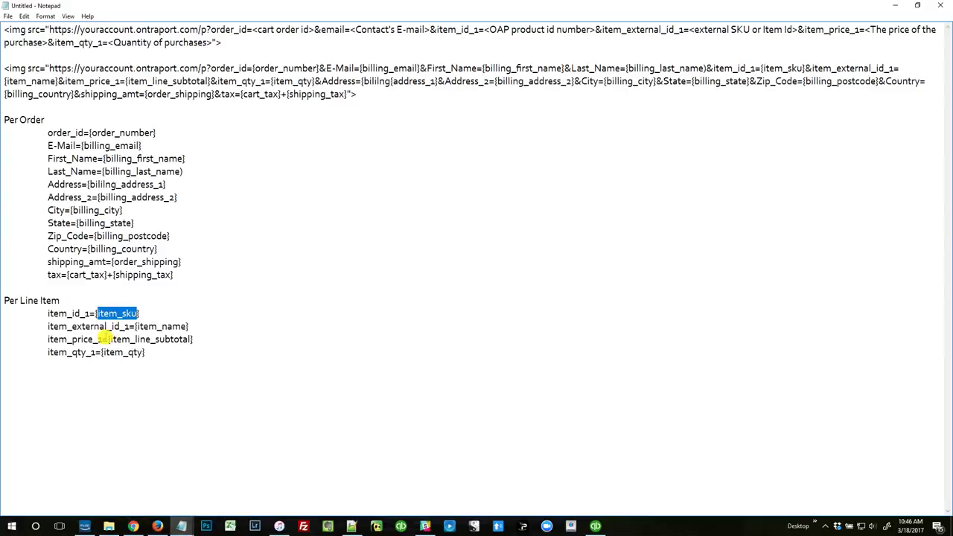
pyautogui.moveTo(139, 326); pyautogui.dragTo(187, 326)
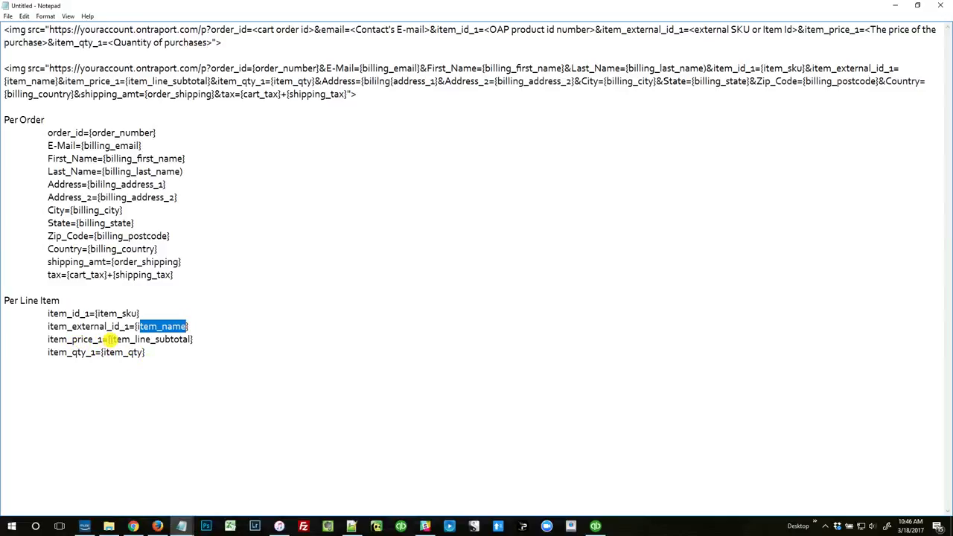
pyautogui.moveTo(109, 339); pyautogui.dragTo(254, 339)
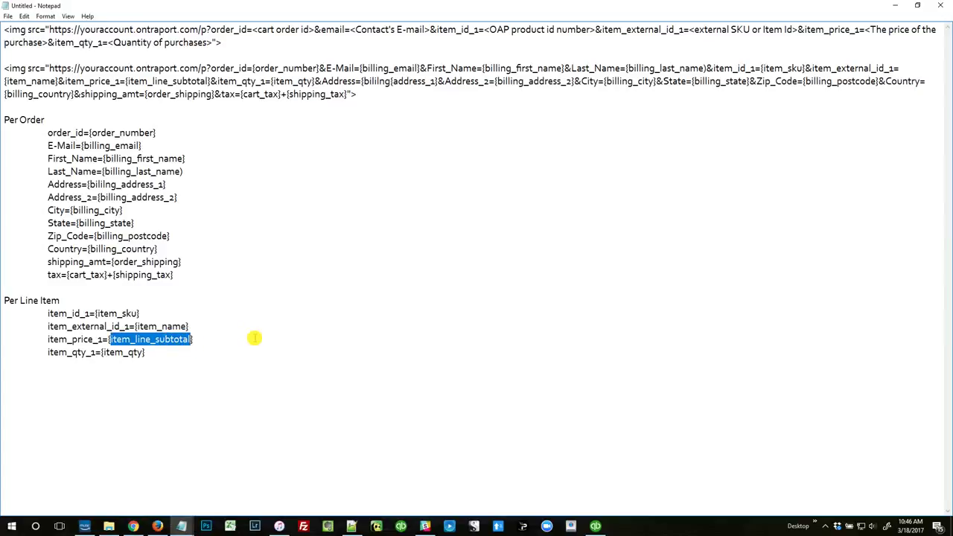
pyautogui.click(173, 340)
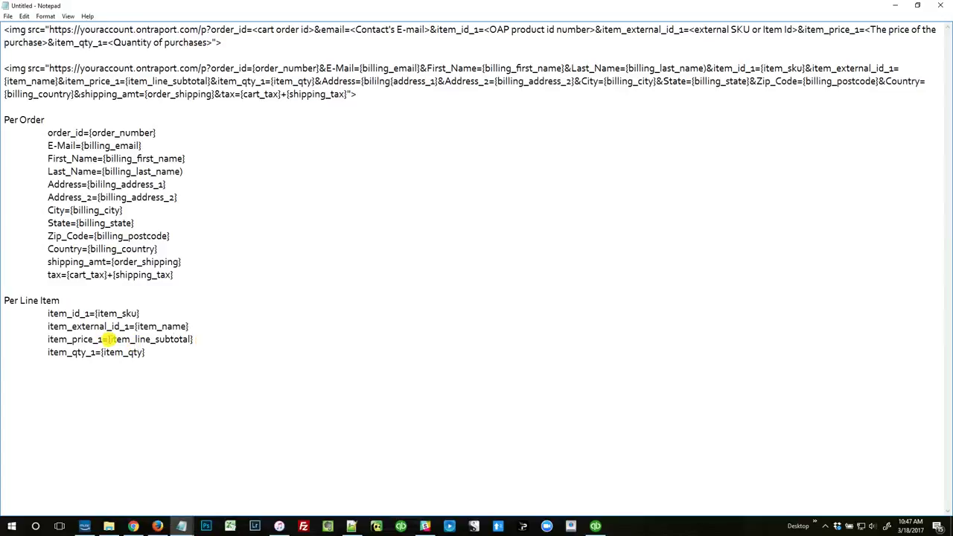
pyautogui.moveTo(108, 340); pyautogui.dragTo(192, 340)
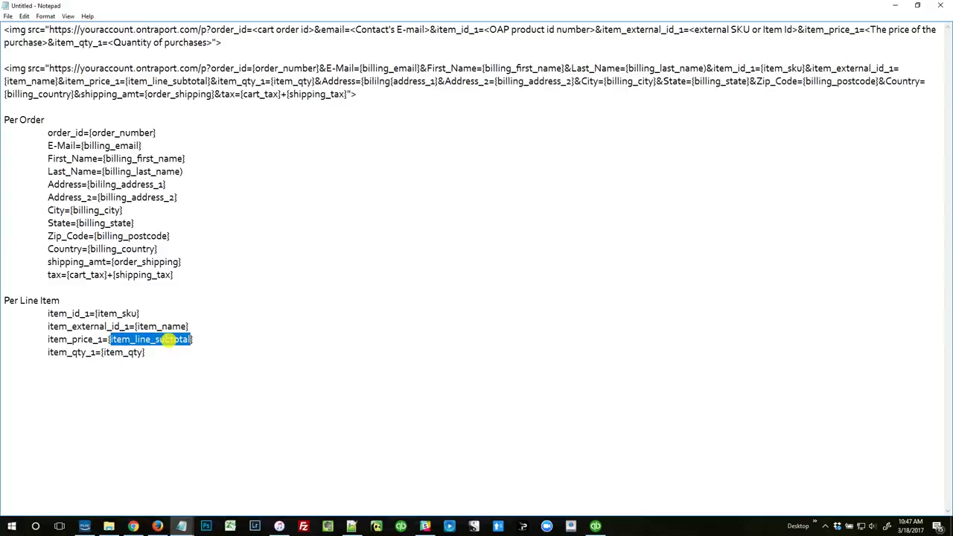
pyautogui.click(179, 347)
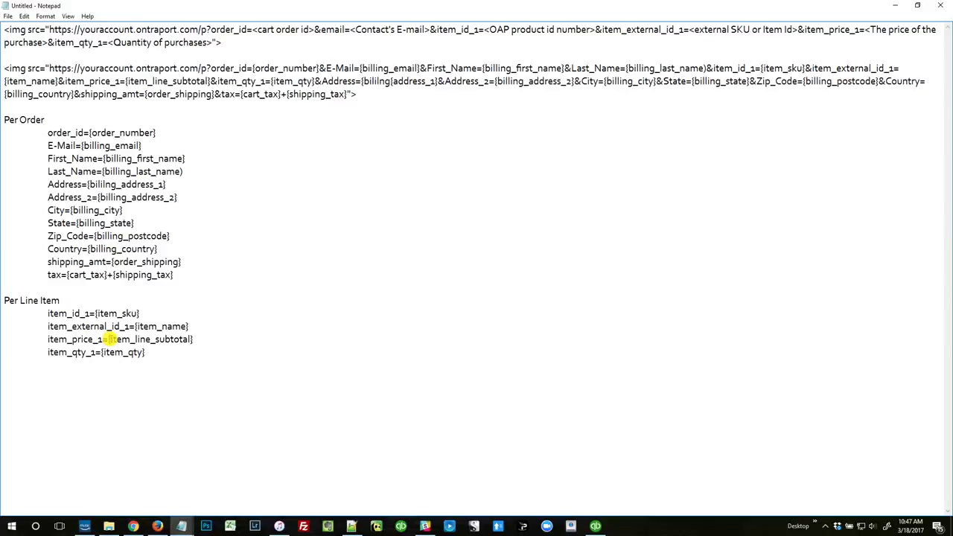
pyautogui.moveTo(109, 339); pyautogui.dragTo(207, 340)
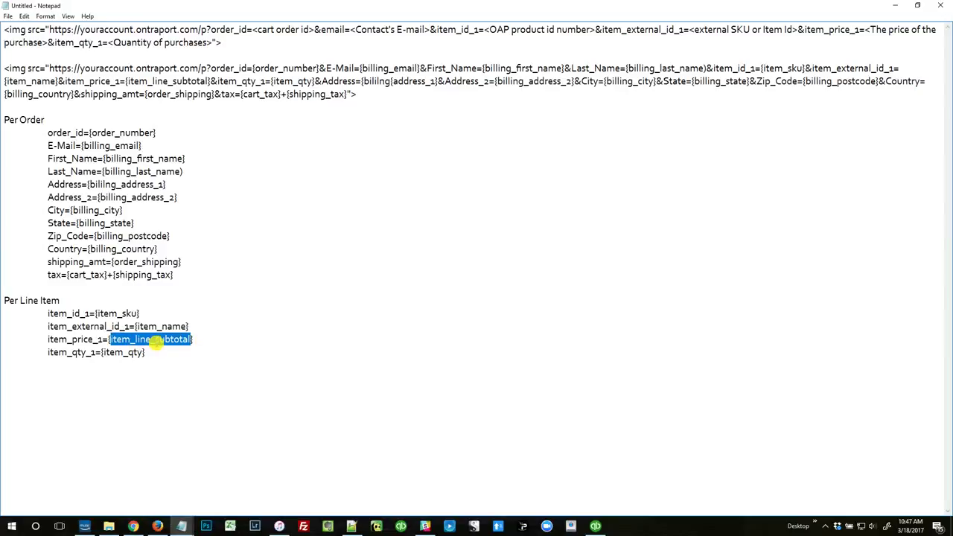
pyautogui.click(156, 340)
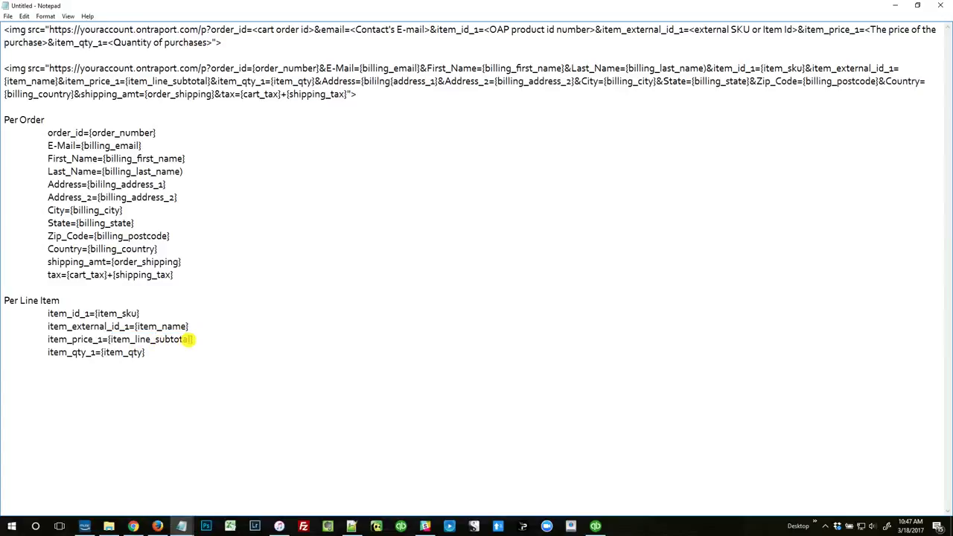
pyautogui.moveTo(191, 340); pyautogui.dragTo(109, 340)
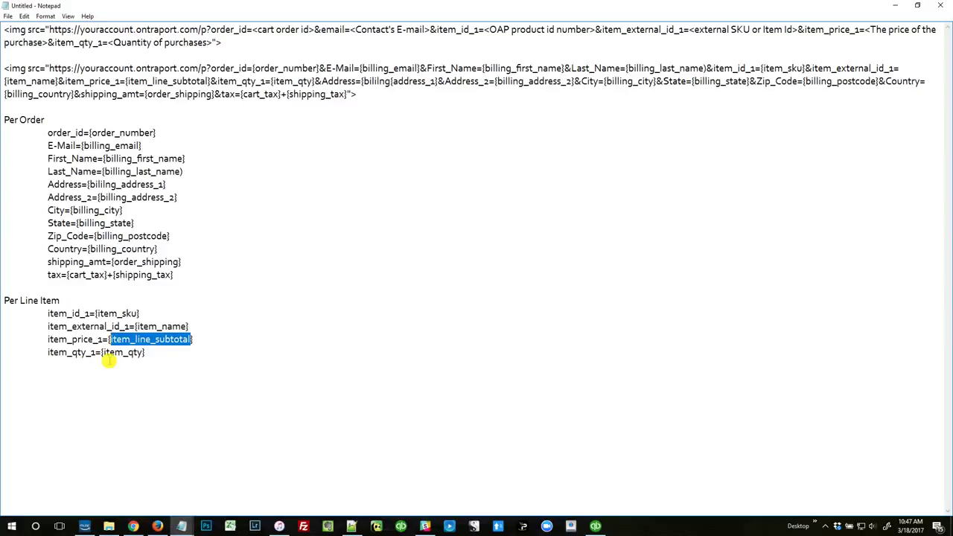
pyautogui.moveTo(102, 352); pyautogui.dragTo(147, 353)
pyautogui.click(152, 356)
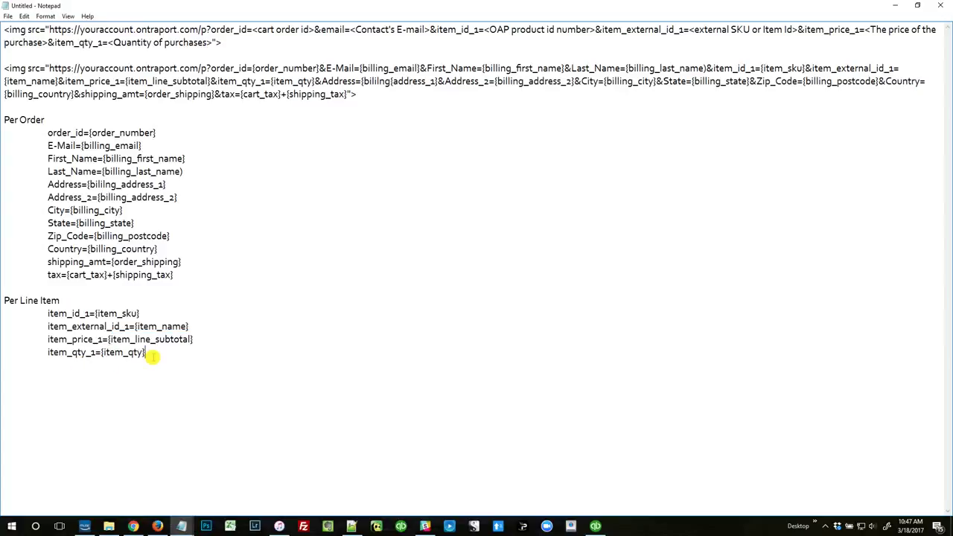